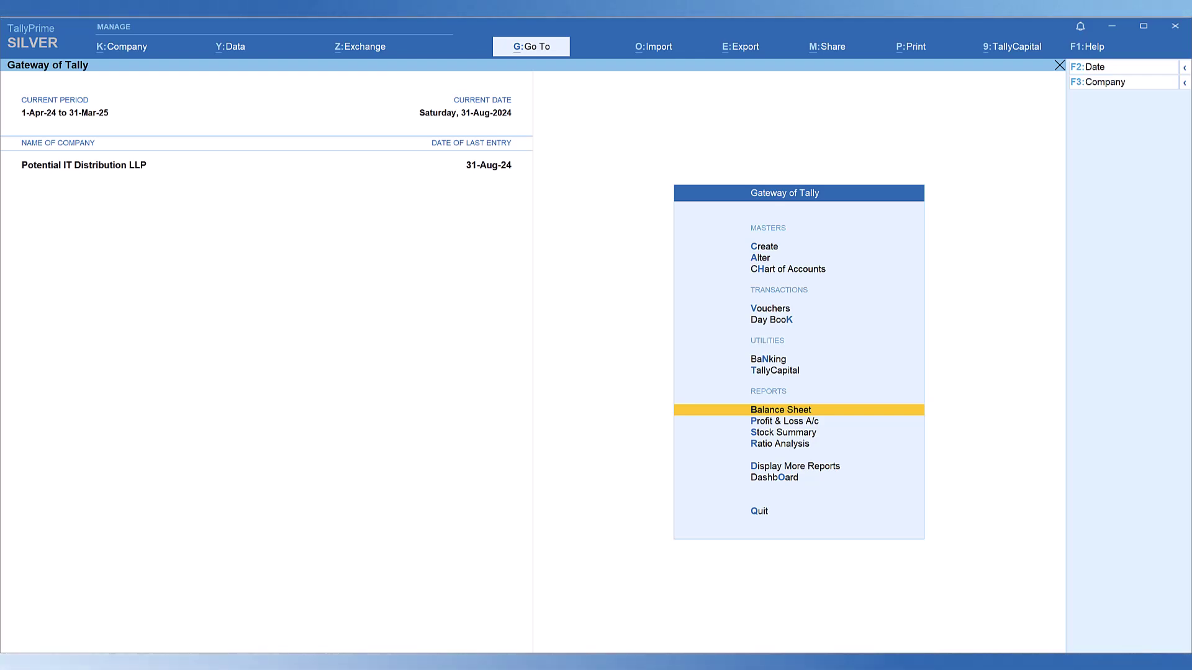
- Check the Company Features settings (F11) for bill-by-bill and interest options
key("F11")
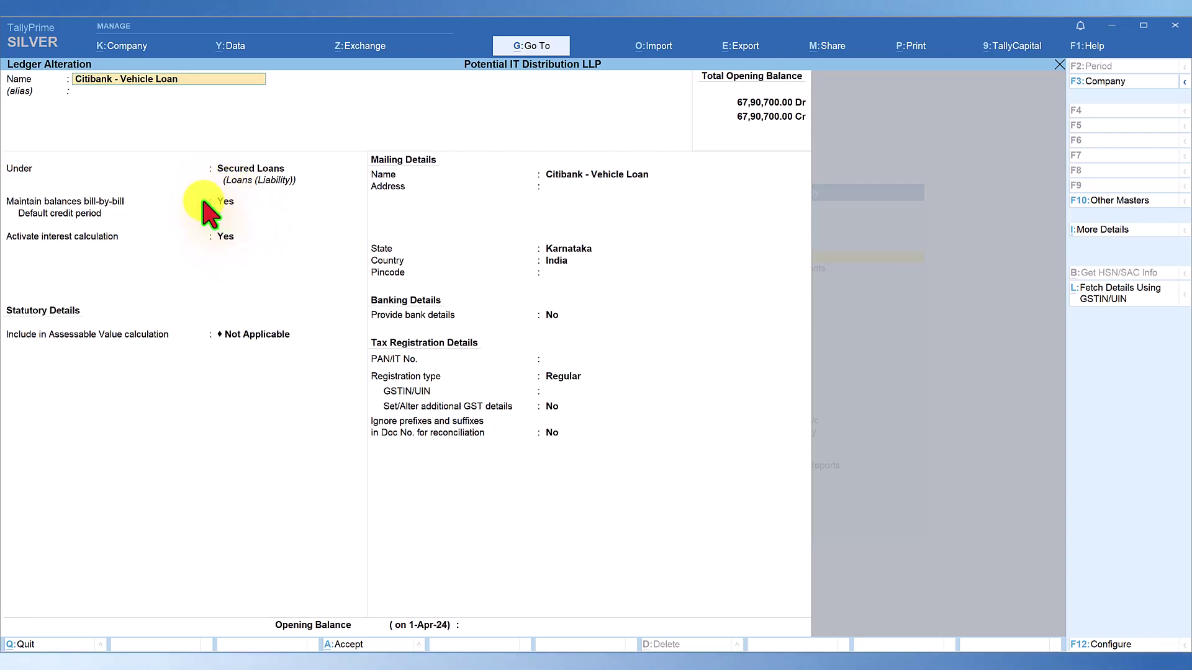
- Bring up the F12 Configuration options for the Citibank - Vehicle Loan ledger alteration
key("F12")
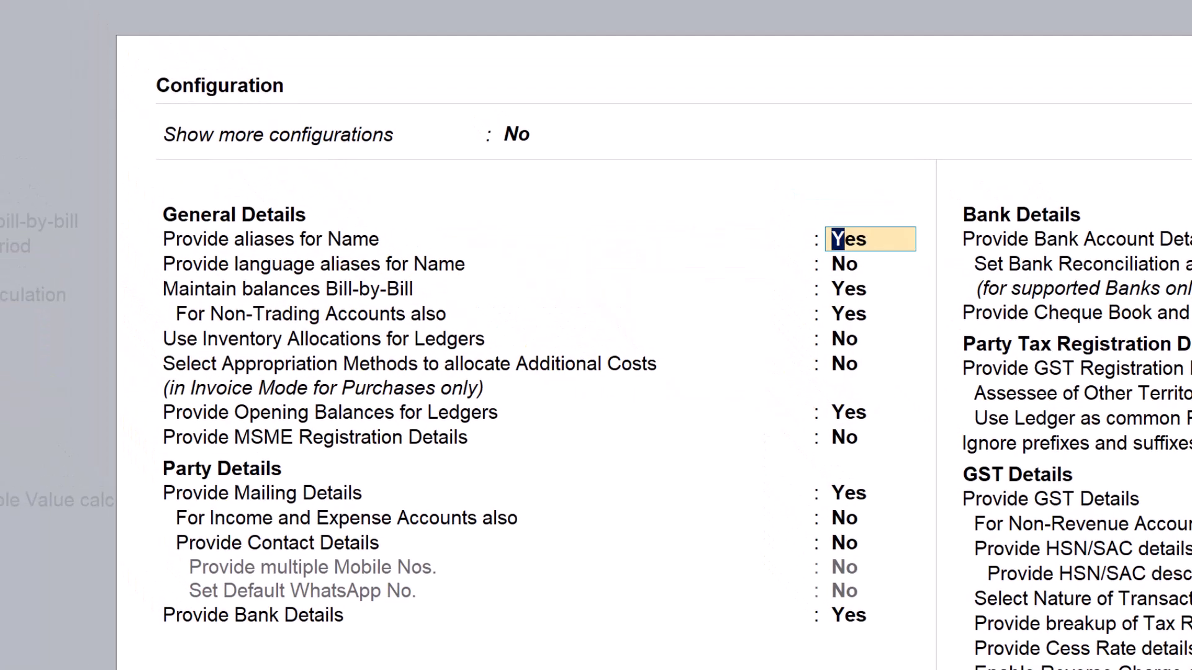
- Accept the ledger Configuration and return to the Citibank - Vehicle Loan ledger
key("ctrl+a")
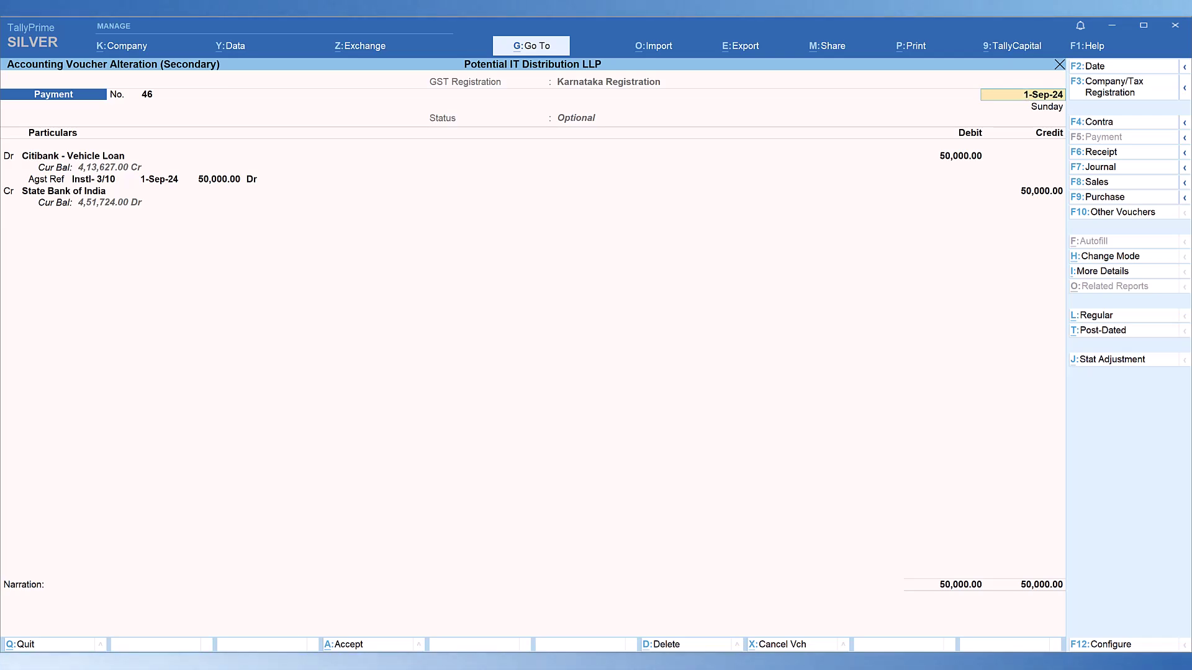
- Leave payment voucher No. 46 and go back to the Optional Voucher Register
key("Escape")
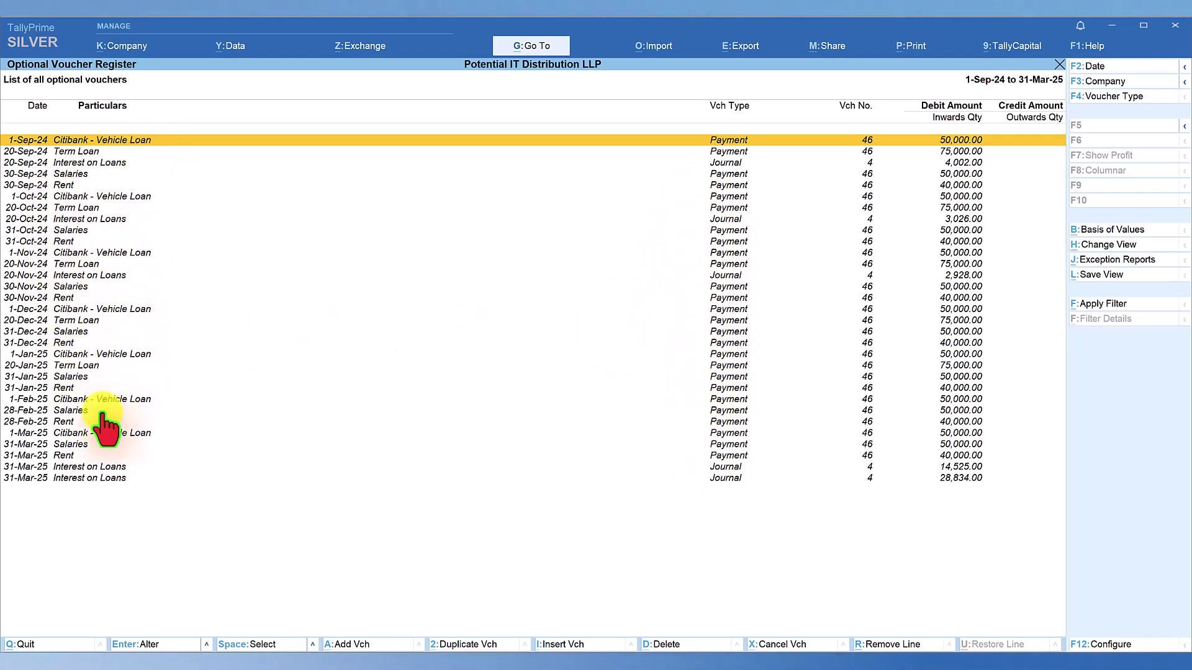
- Close the Optional Voucher Register to get back to the Gateway of Tally
left_click(1060, 64)
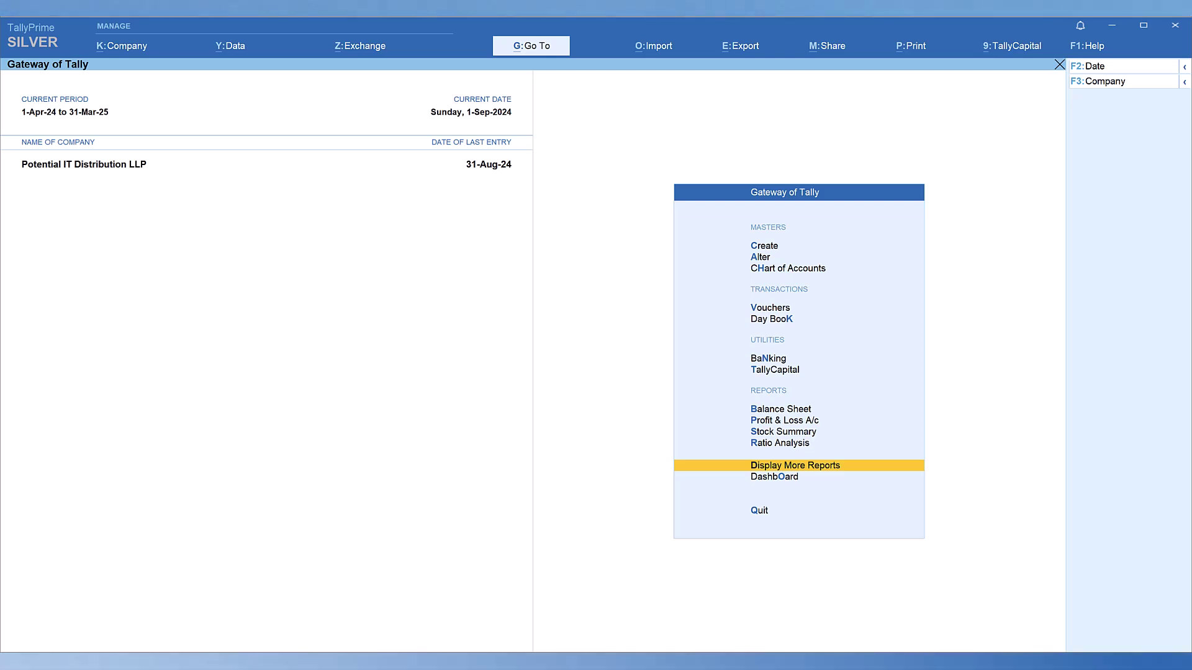
- Open Cash Flow Projection via Go To ('Projec') and show its detailed breakdown
left_click(537, 49)
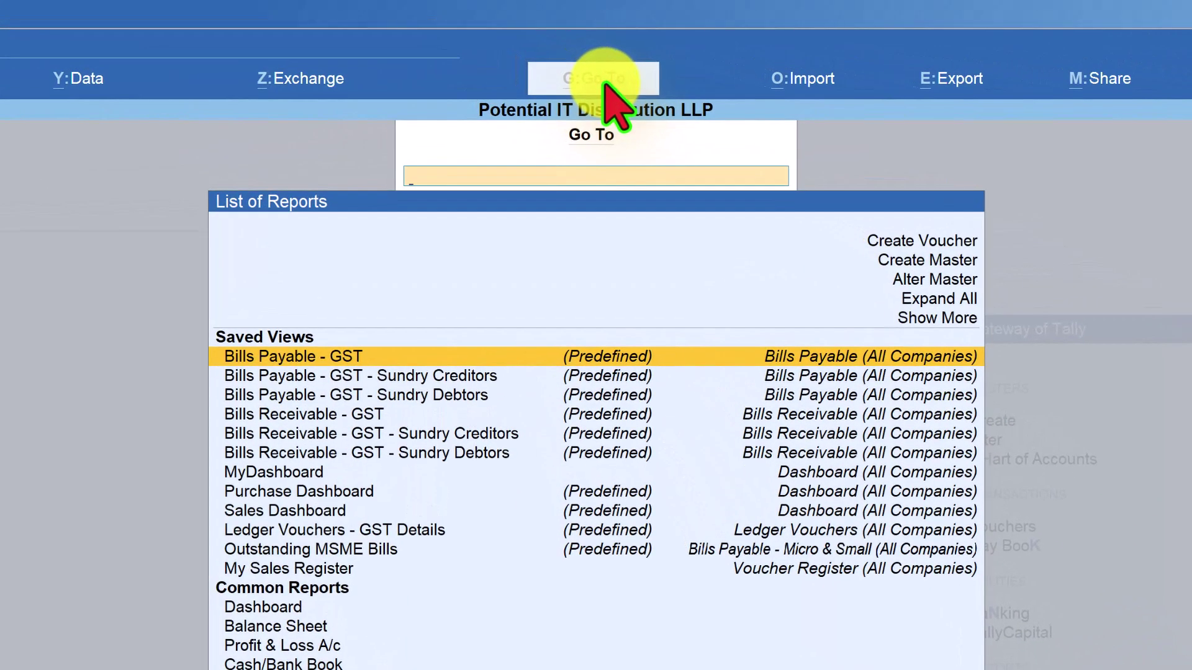
type("Projec")
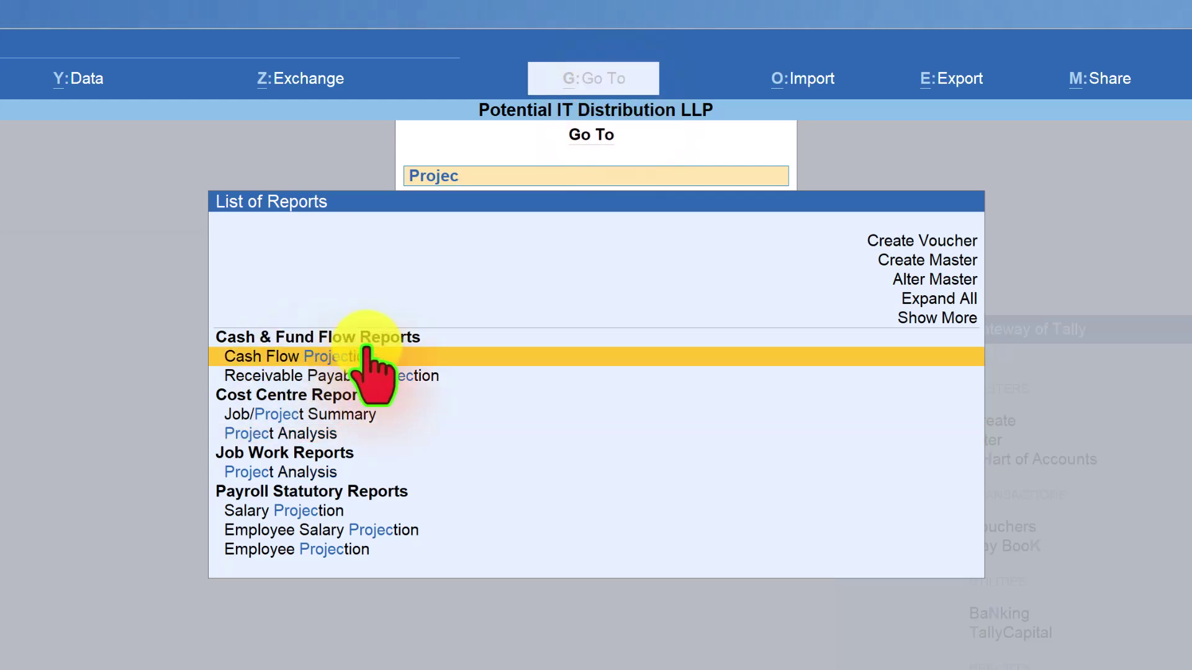
left_click(369, 356)
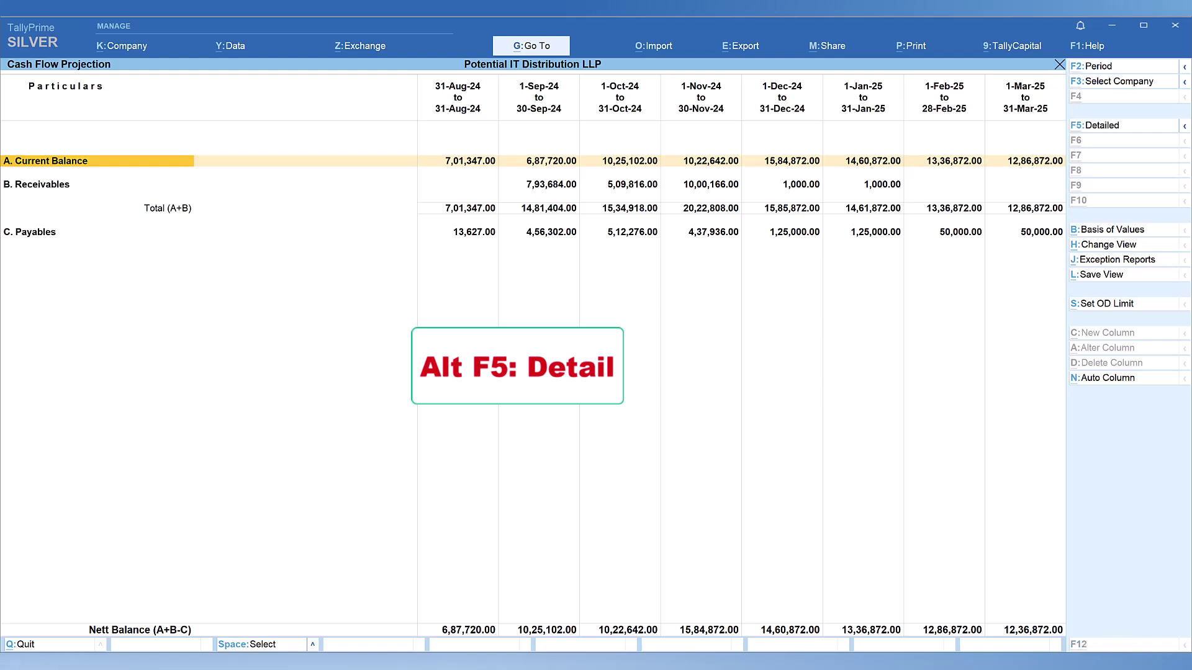
key("alt+F5")
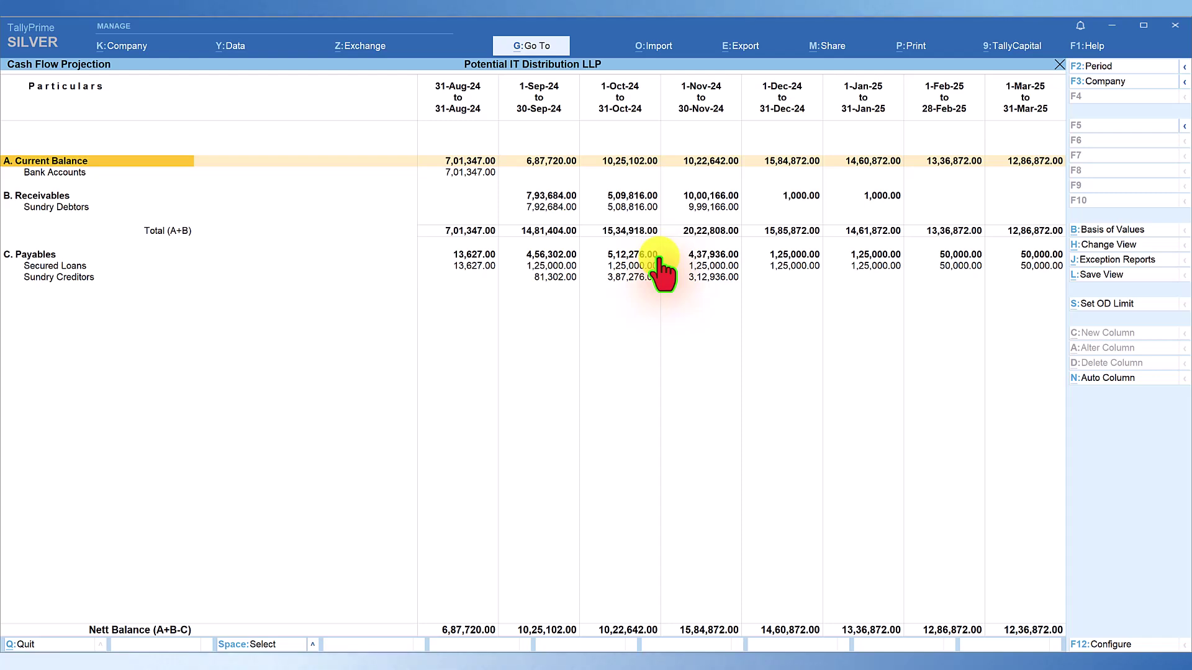
- Drill into the Secured Loans line under C. Payables in the Cash Flow Projection
left_click(55, 265)
left_click(56, 267)
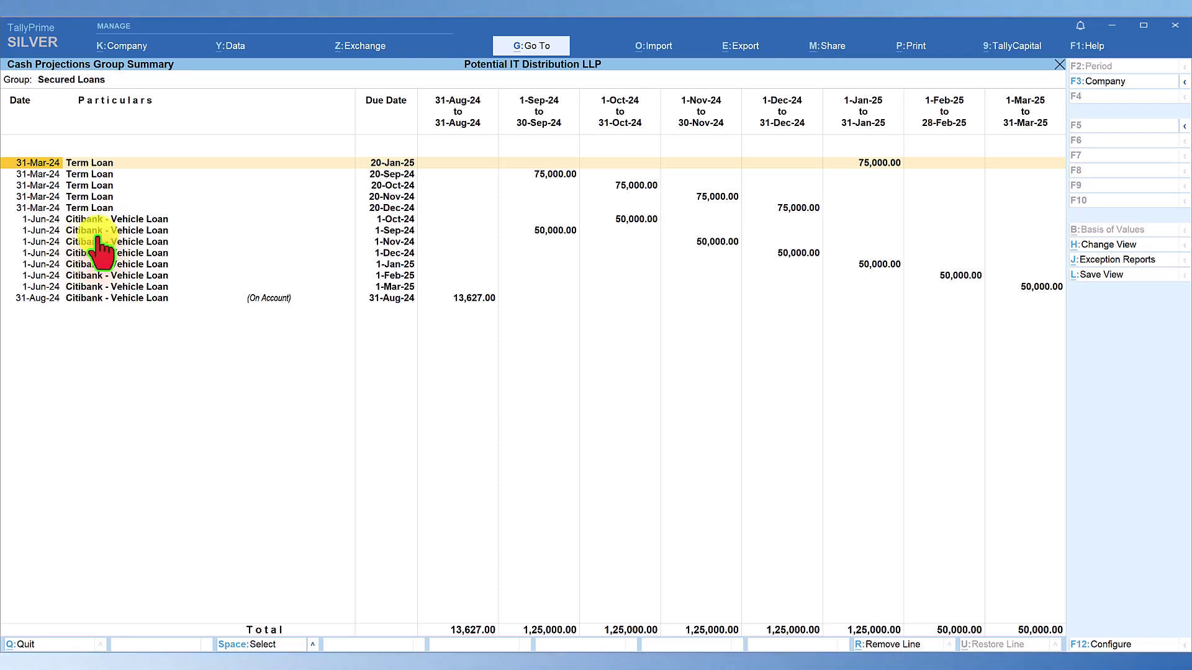
- Drill from the 1-Oct-24 Citibank - Vehicle Loan instalment into journal voucher No. 1
left_click(129, 219)
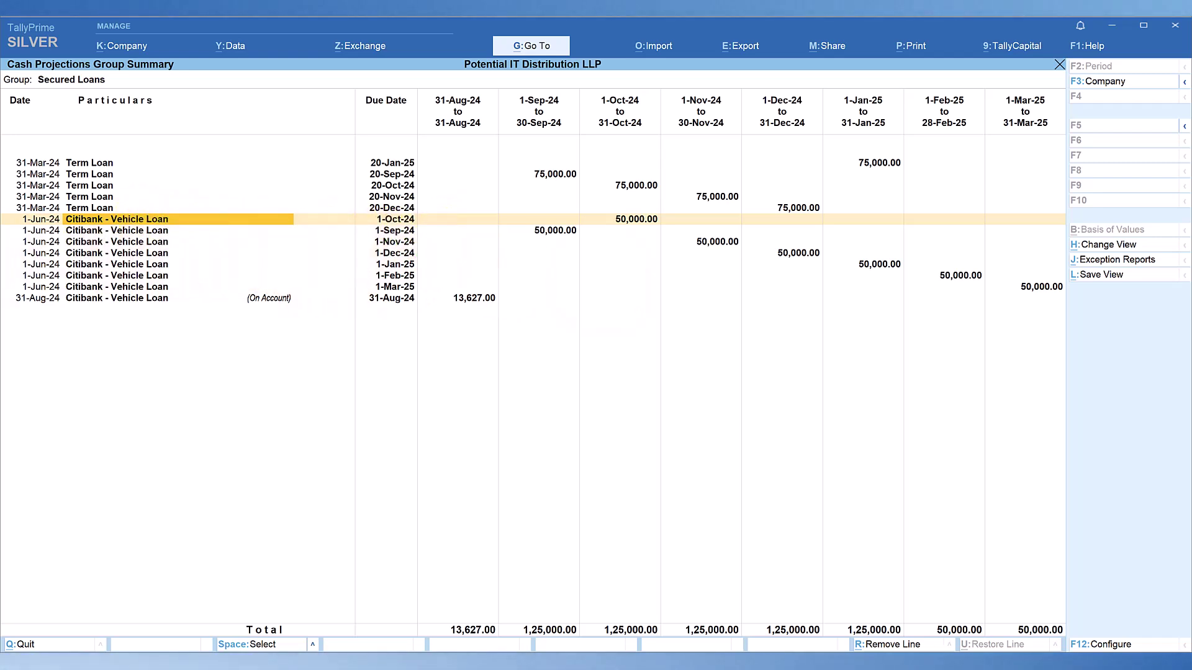
left_click(145, 220)
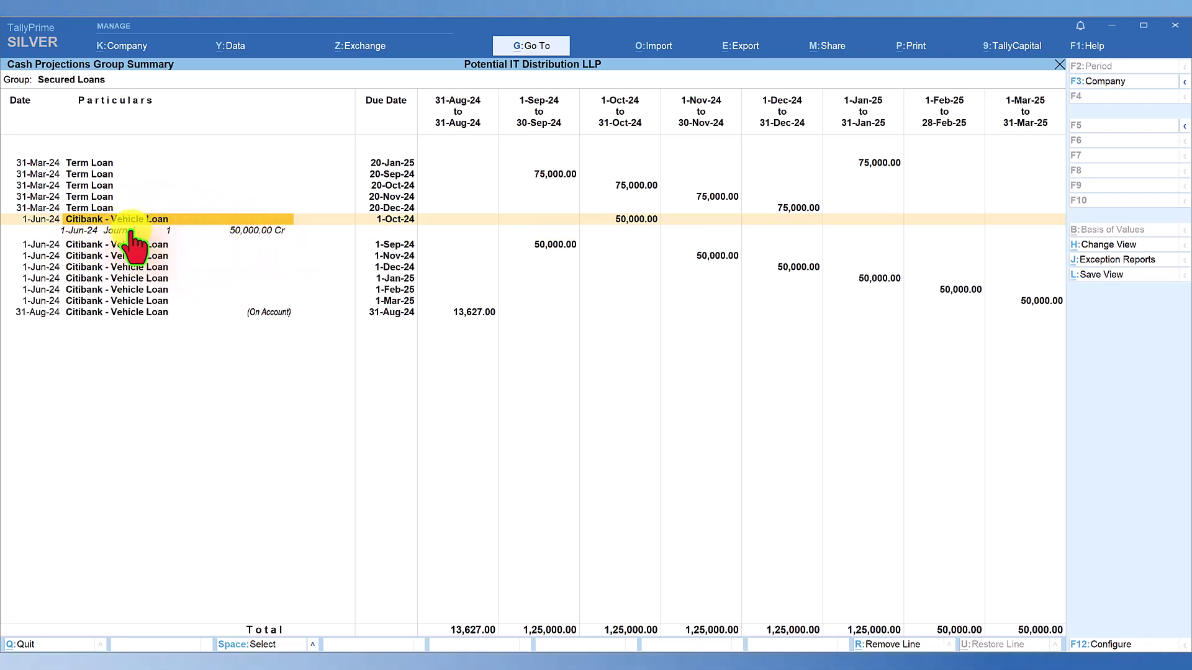
left_click(128, 230)
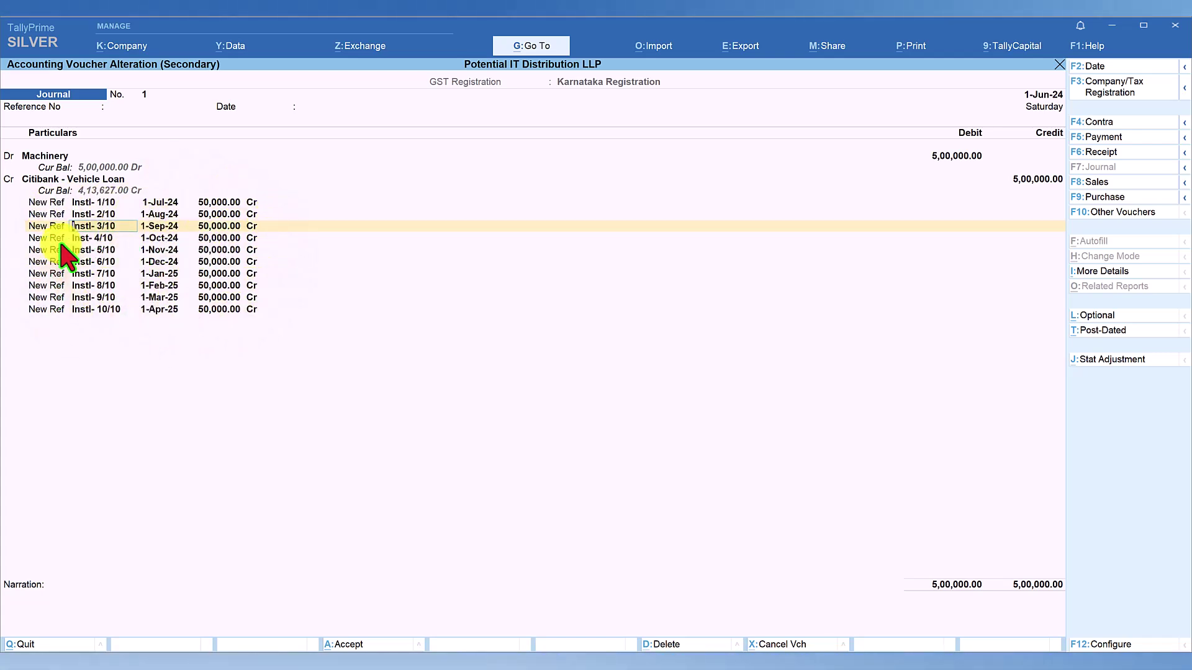
key("Escape")
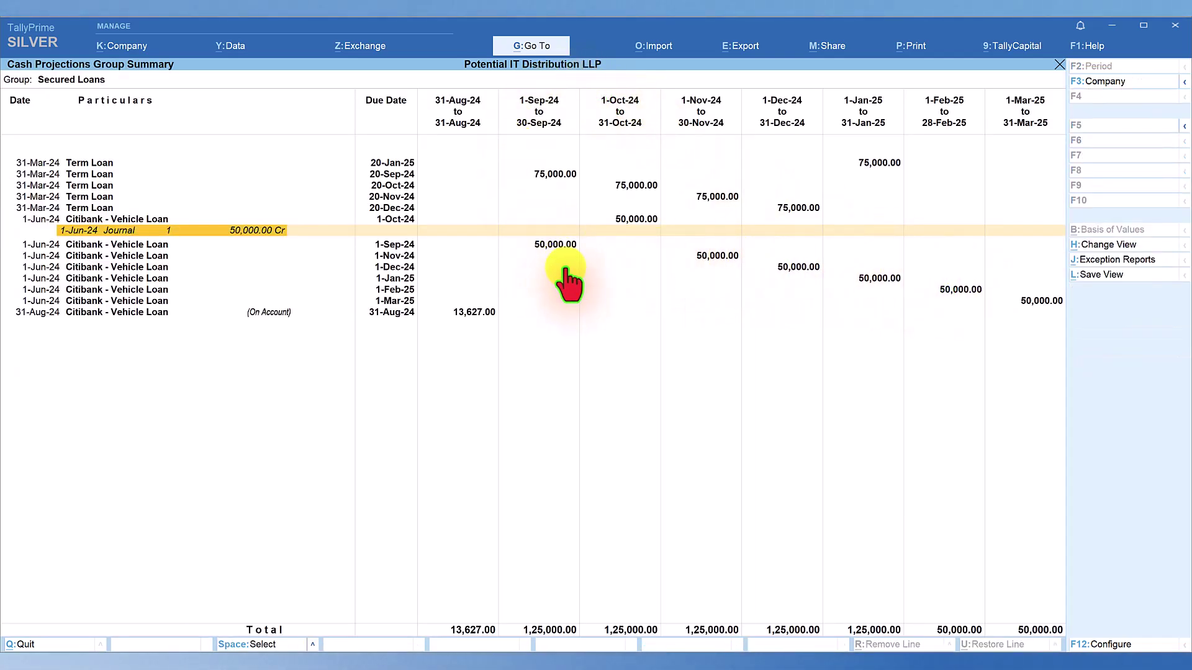
- Return to Cash Flow Projection and bring up the B: Basis of Values configurations
key("Escape")
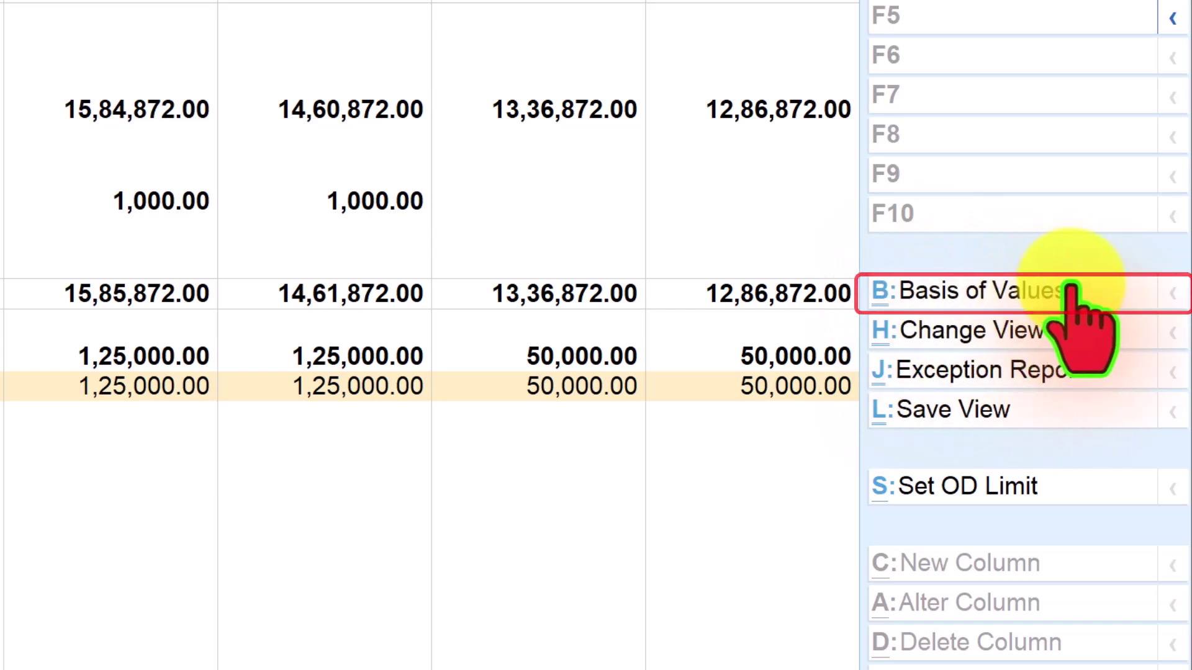
left_click(1003, 289)
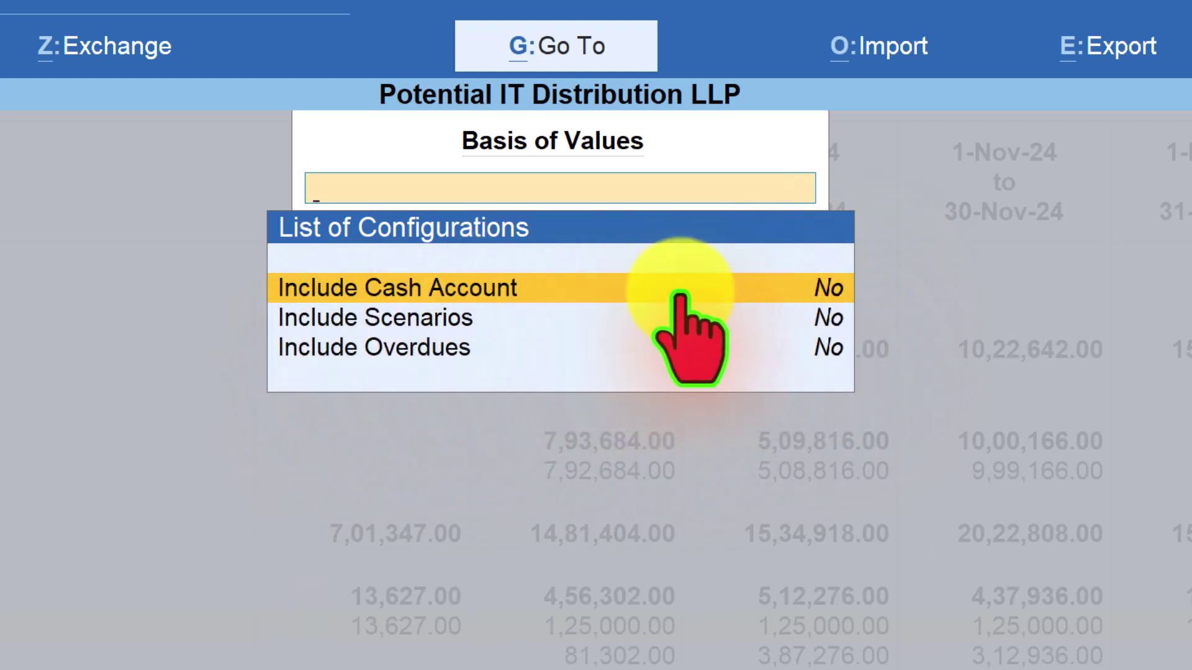
- Switch Include Cash Account, Include Scenarios and Include Overdues to Yes, then accept
left_click(624, 291)
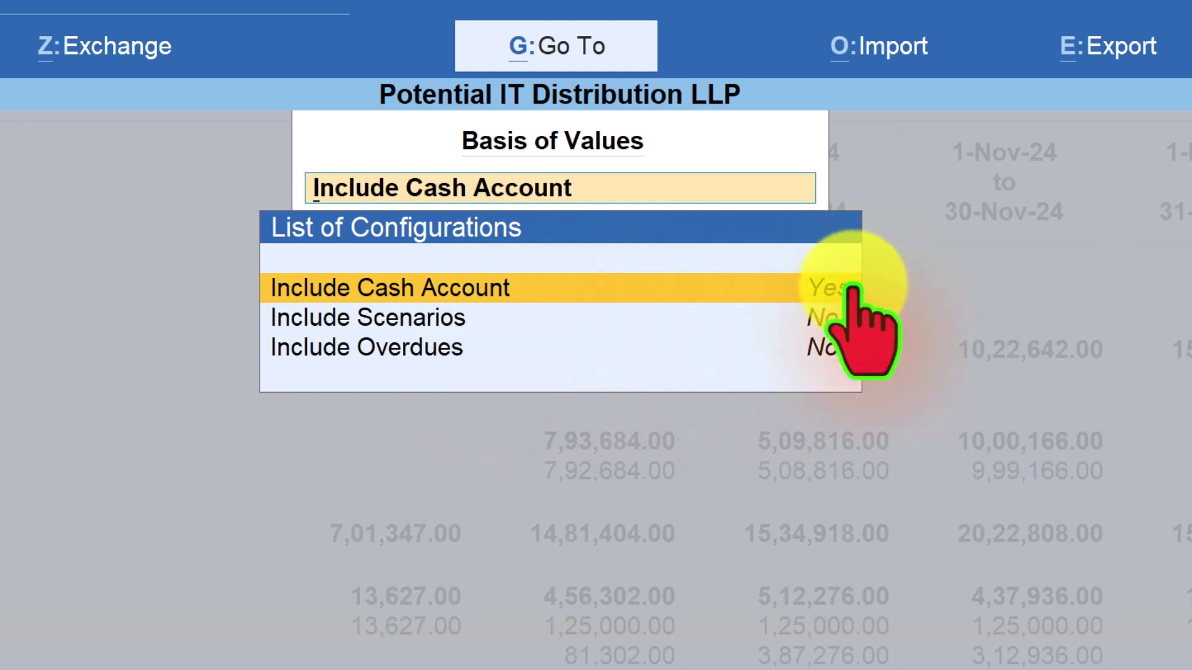
left_click(438, 318)
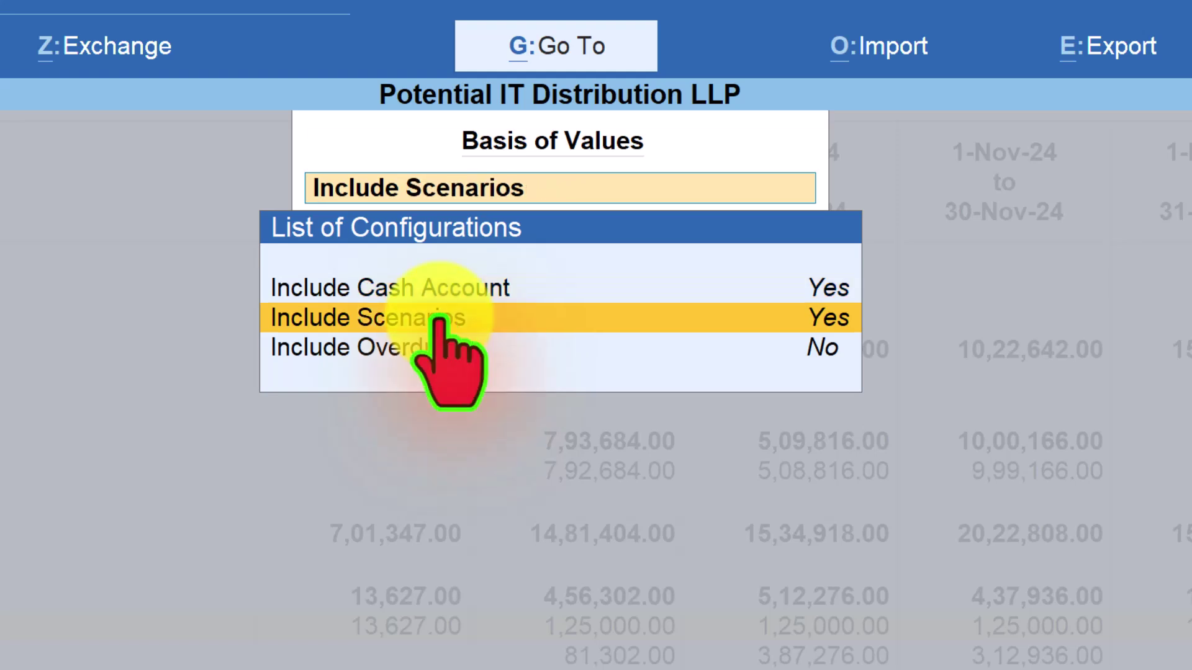
left_click(363, 349)
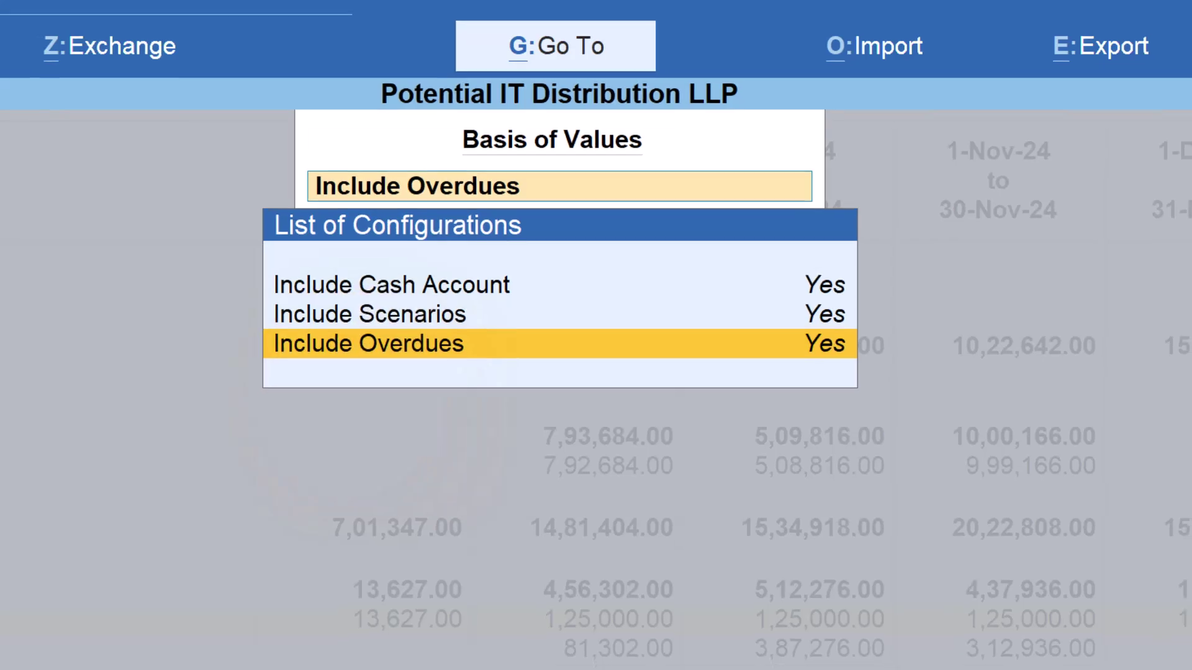
key("ctrl+a")
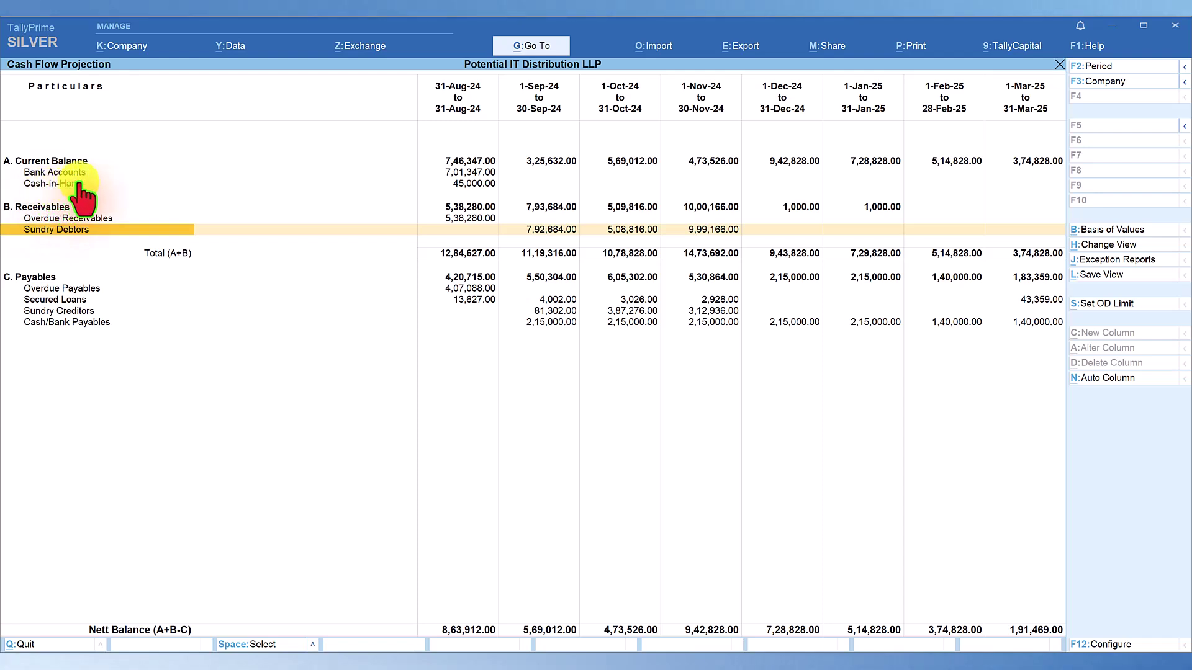
- Drill into Overdue Receivables to list its three overdue bills totalling 5,38,280.00 as of 31-Aug-24
left_click(50, 218)
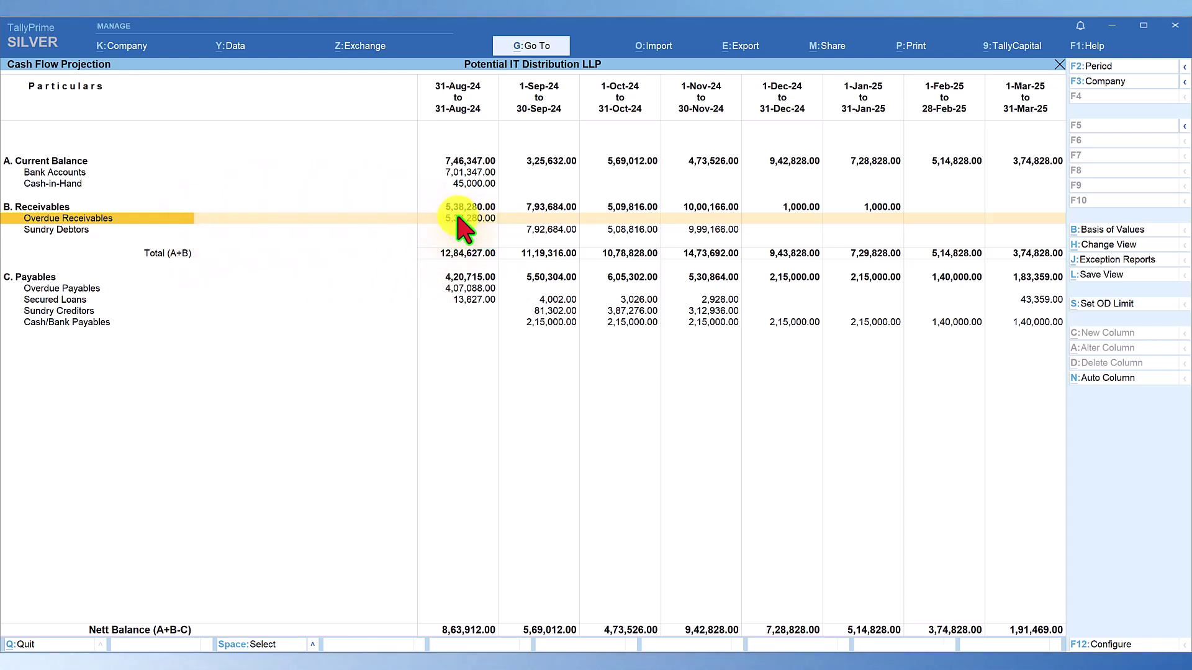
left_click(33, 289)
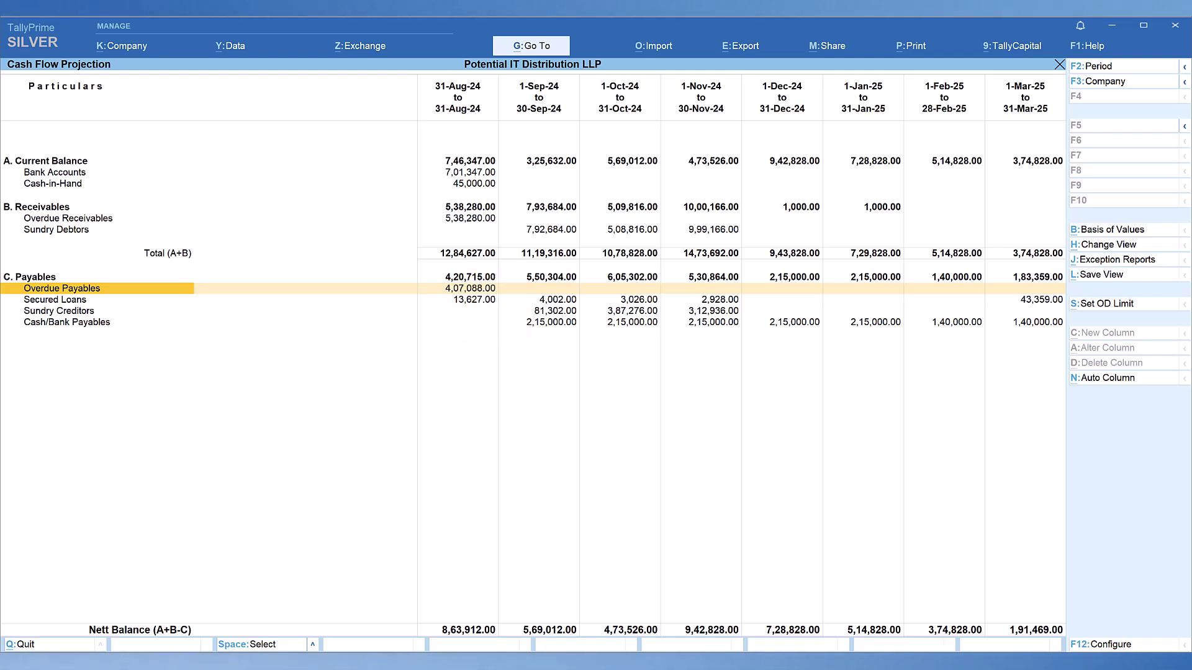
key("Up")
key("Up")
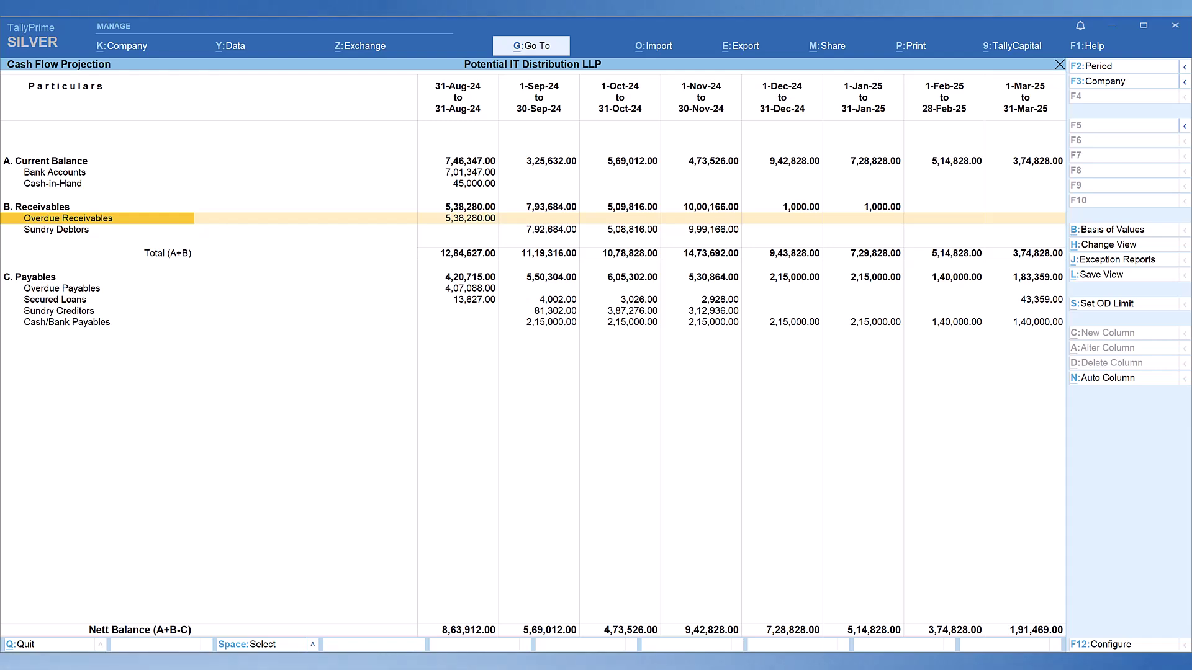
left_click(93, 218)
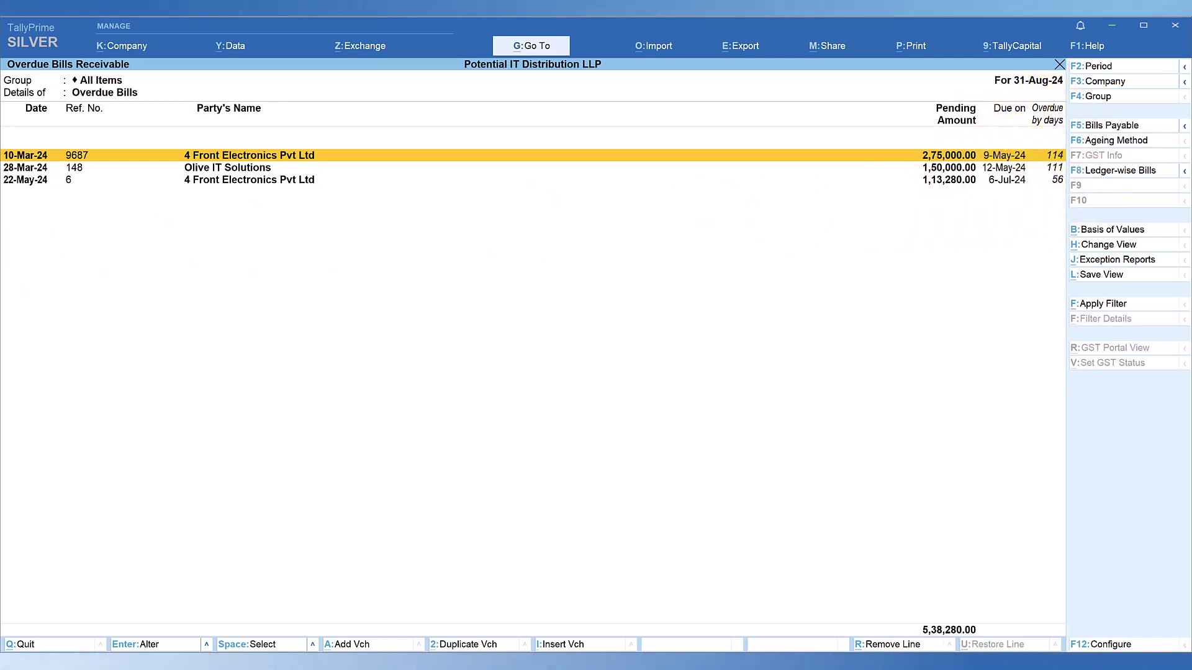
- Leave the receivables and review Overdue Payables: five bills plus an on-account entry totalling 4,07,088.00
key("Escape")
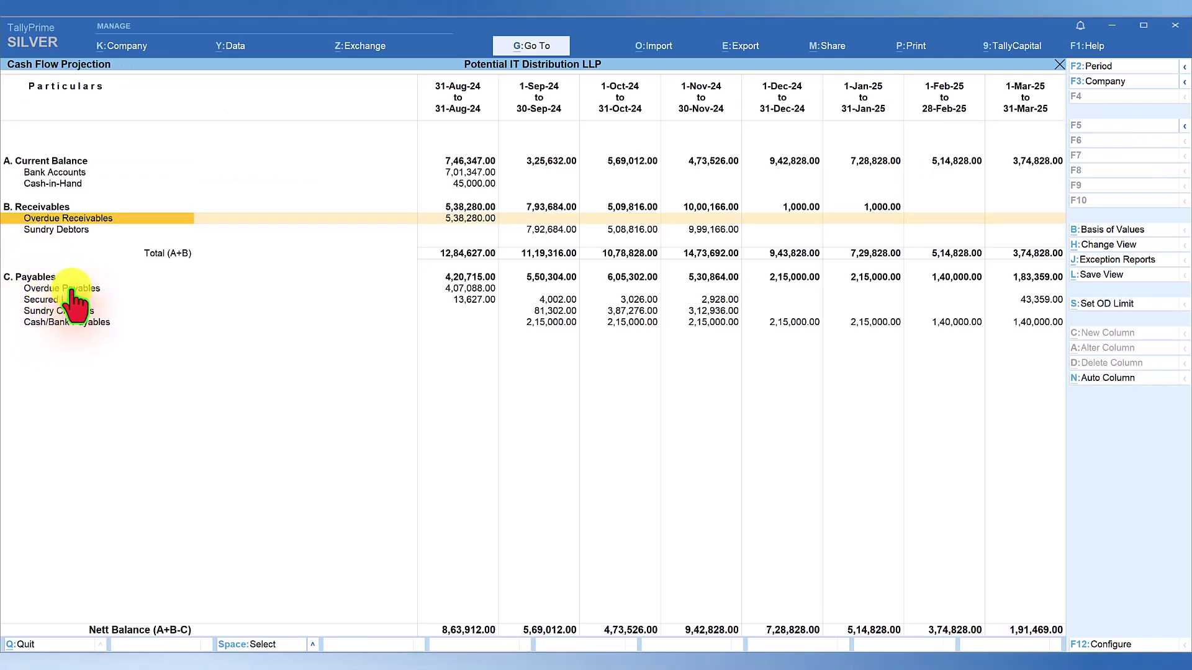
left_click(18, 288)
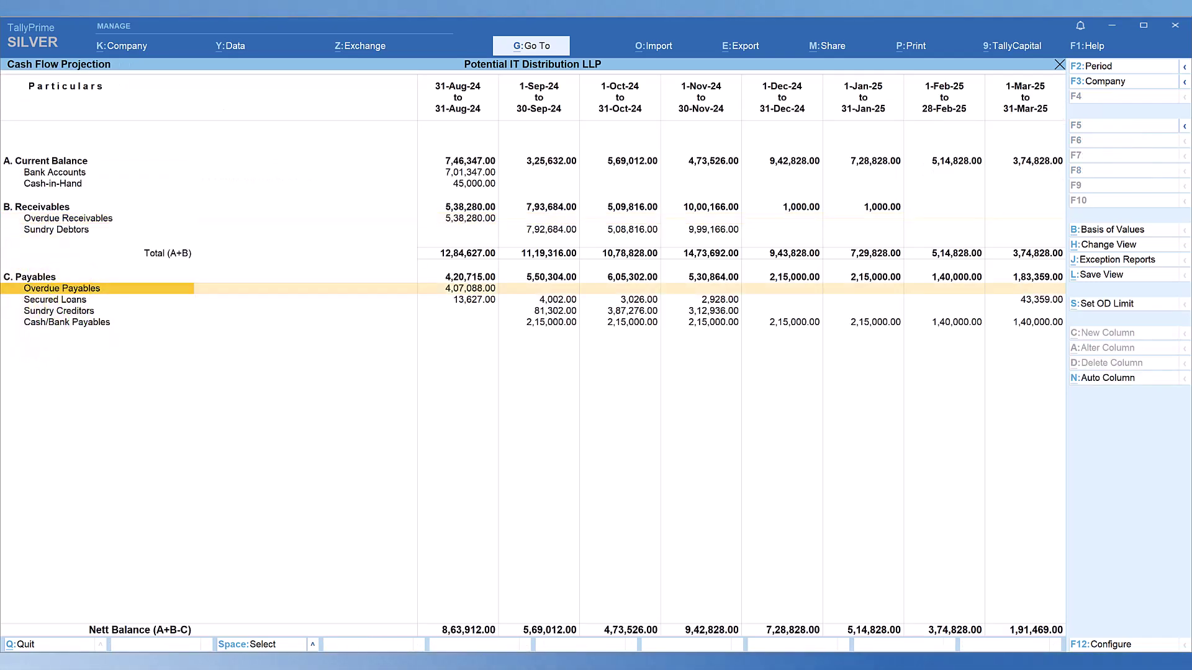
key("Return")
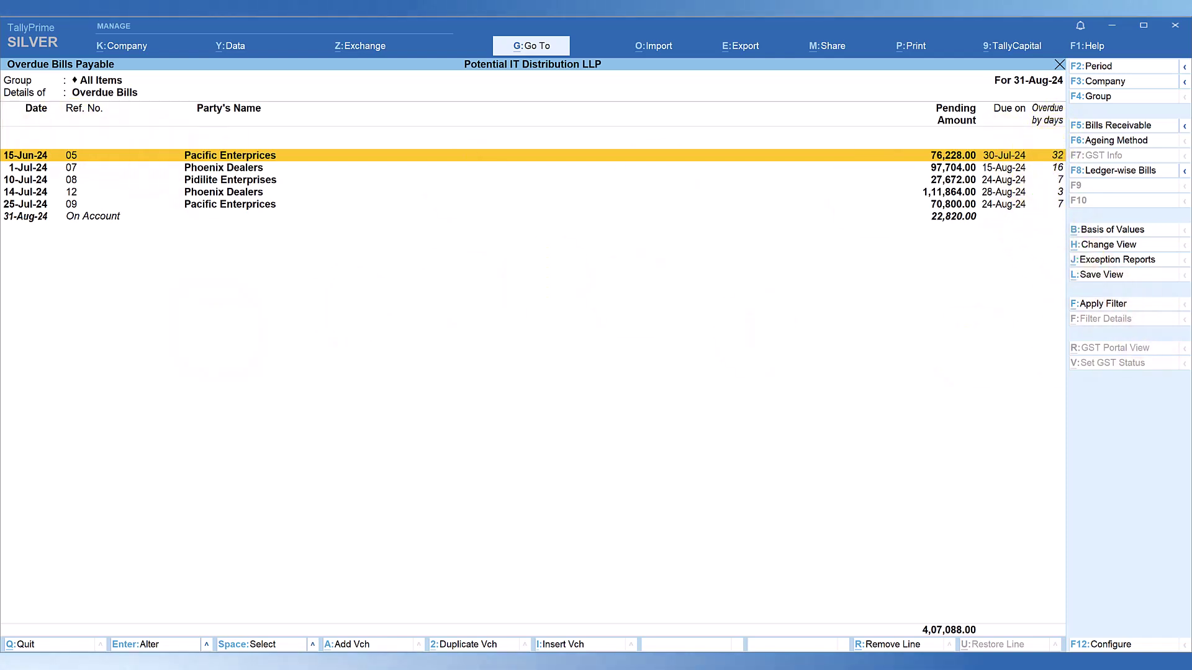
key("Escape")
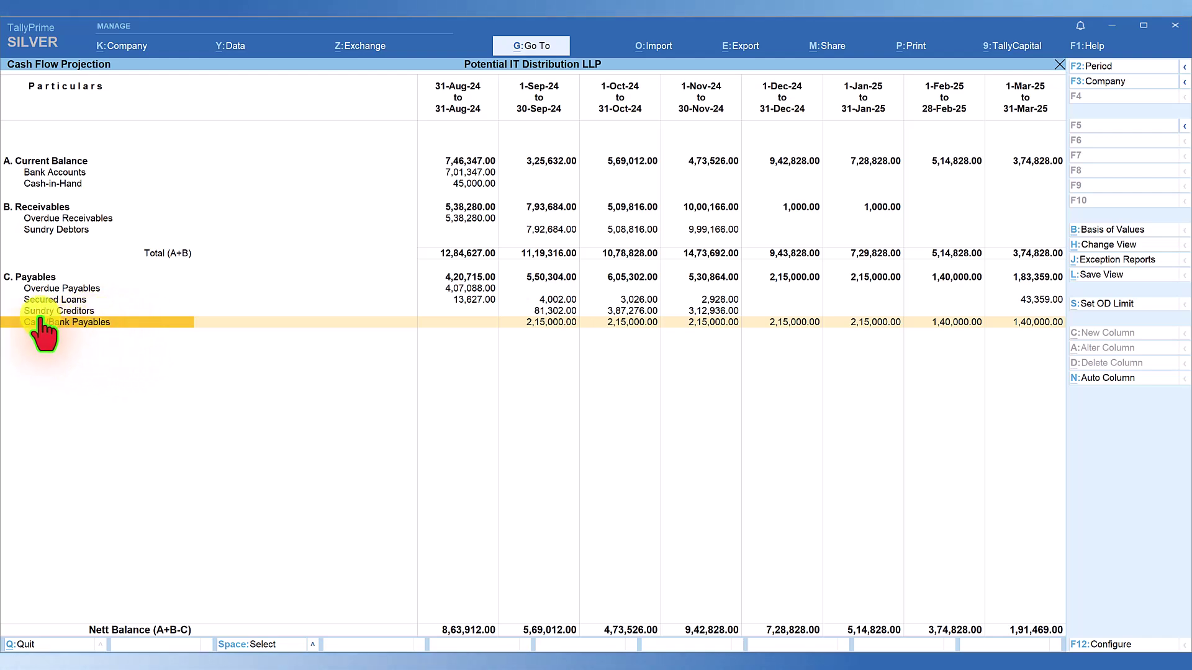
- Drill into Cash/Bank Payables to see vehicle loan, term loan, salaries and rent by due date
left_click(87, 324)
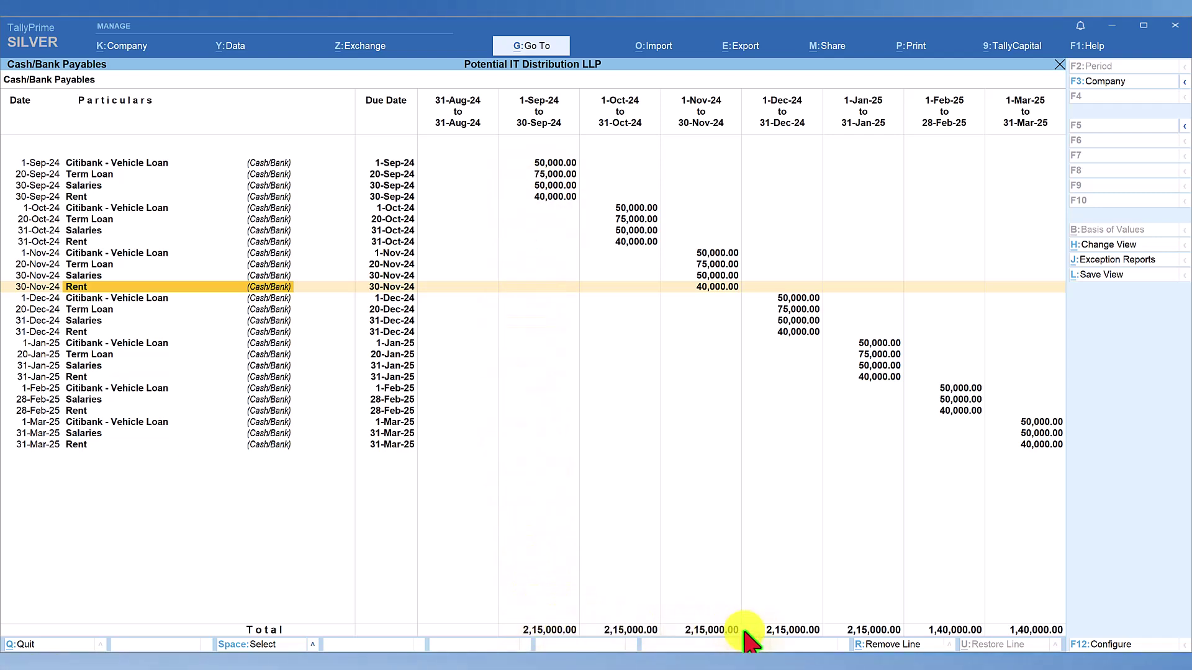
key("Down")
key("Down")
key("Down")
key("Down")
key("Down")
key("Down")
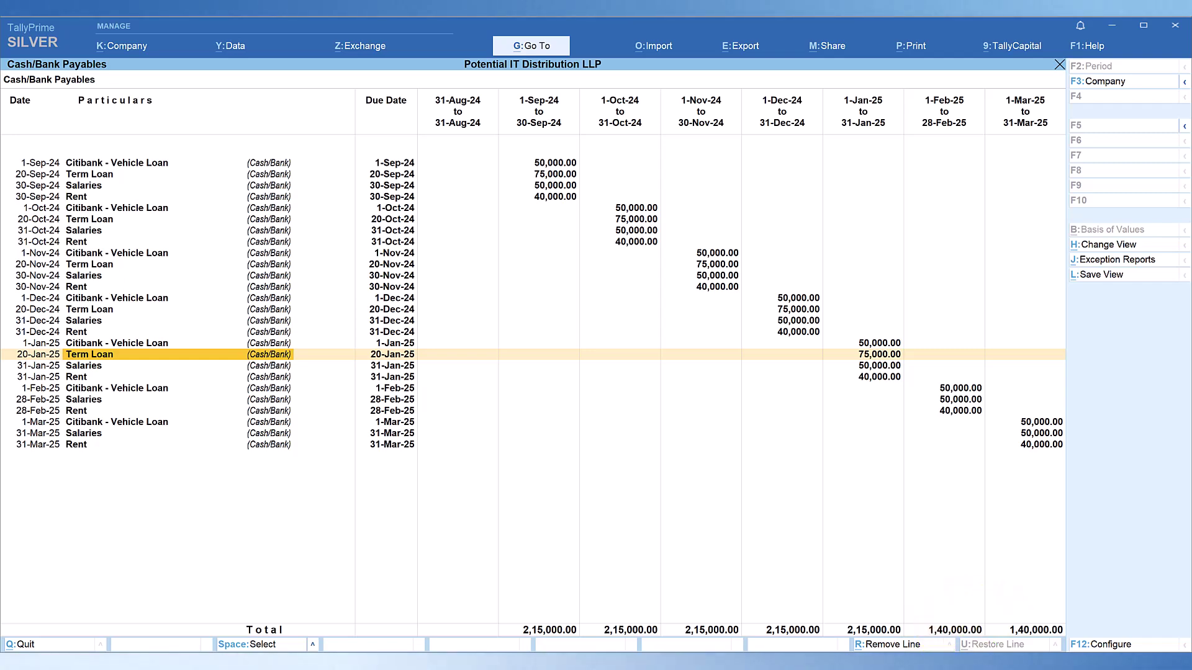
- Return to Cash Flow Projection, showing Cash/Bank Payables of 2,15,000.00 monthly and nett balance ending at 1,91,469.00
key("Escape")
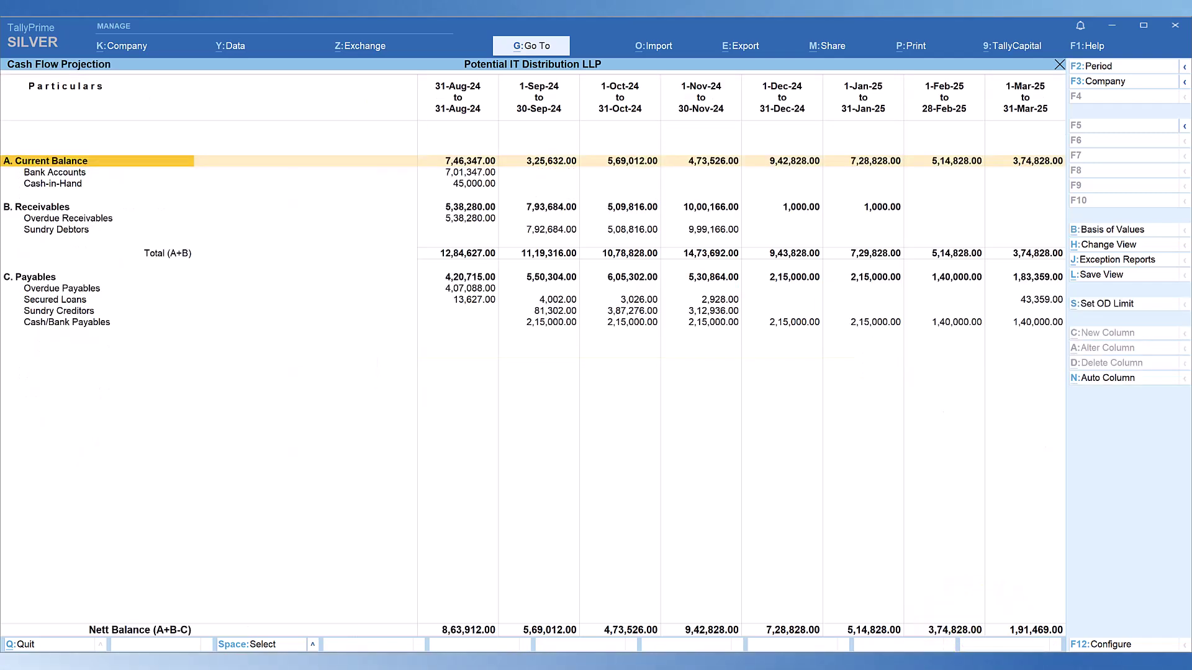